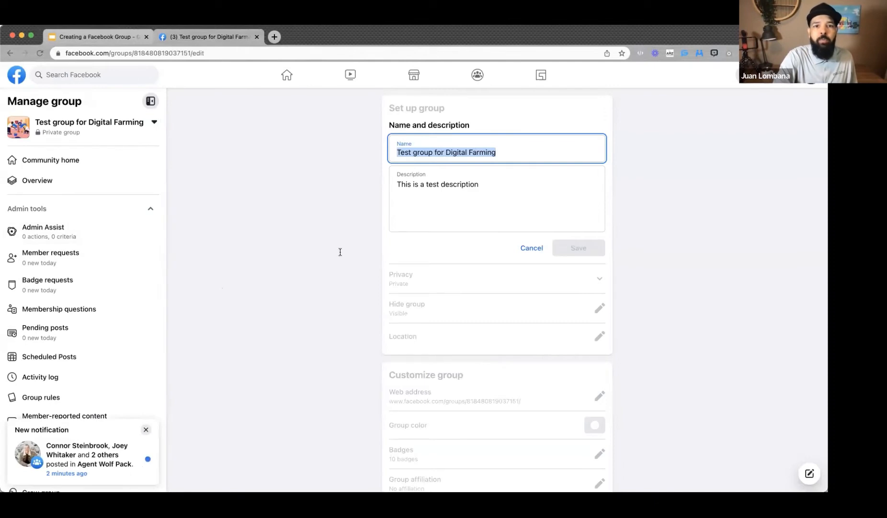
# Examine the group's description text in the settings and in the About section of the community home page.
pyautogui.click(424, 186)
pyautogui.press('super+a')
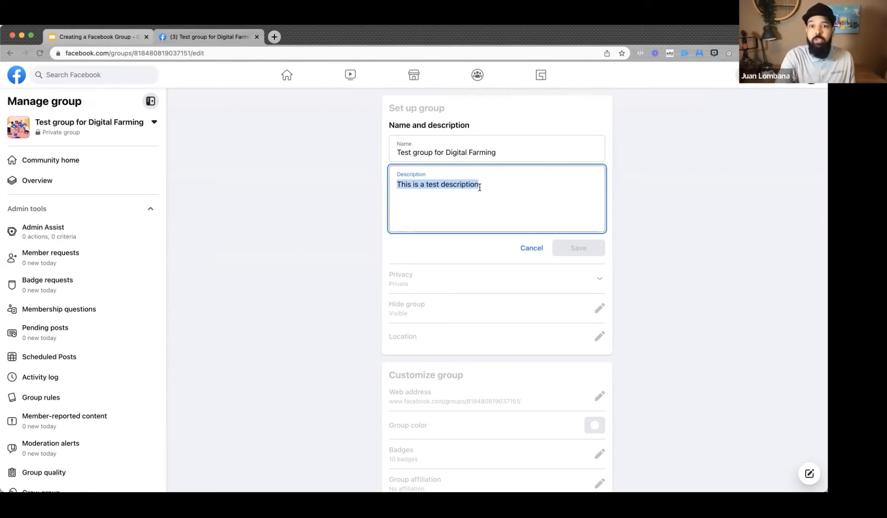
pyautogui.click(498, 188)
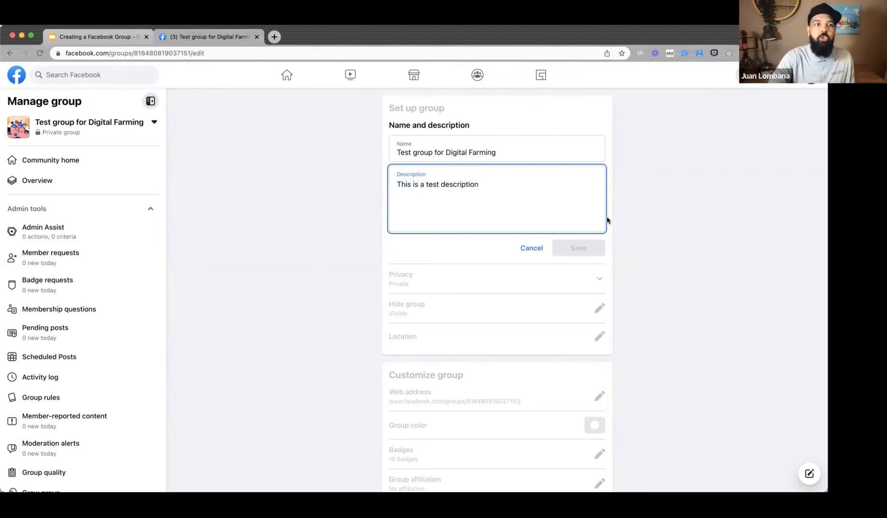
pyautogui.click(72, 160)
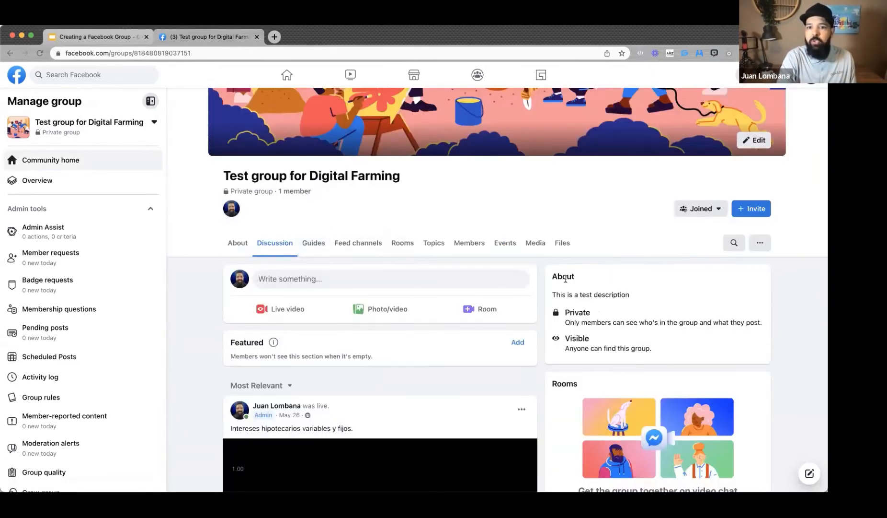
pyautogui.tripleClick(599, 294)
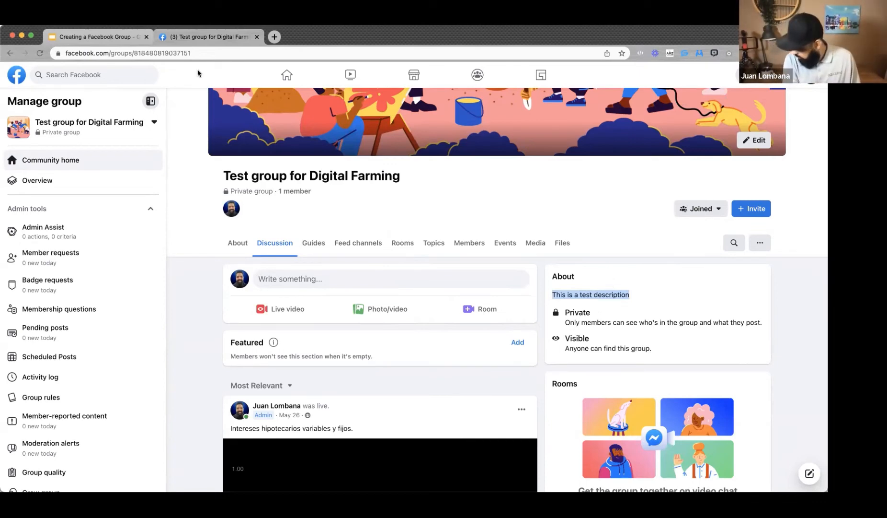
# Switch to the Google Slides deck and present from the group description slide to the "Privacy → Private" point under Group Micro Settings.
pyautogui.click(108, 42)
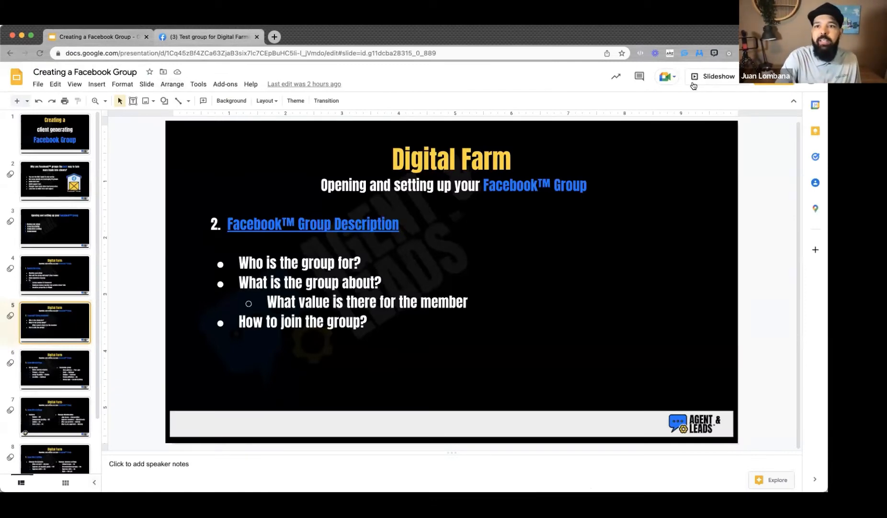
pyautogui.click(691, 80)
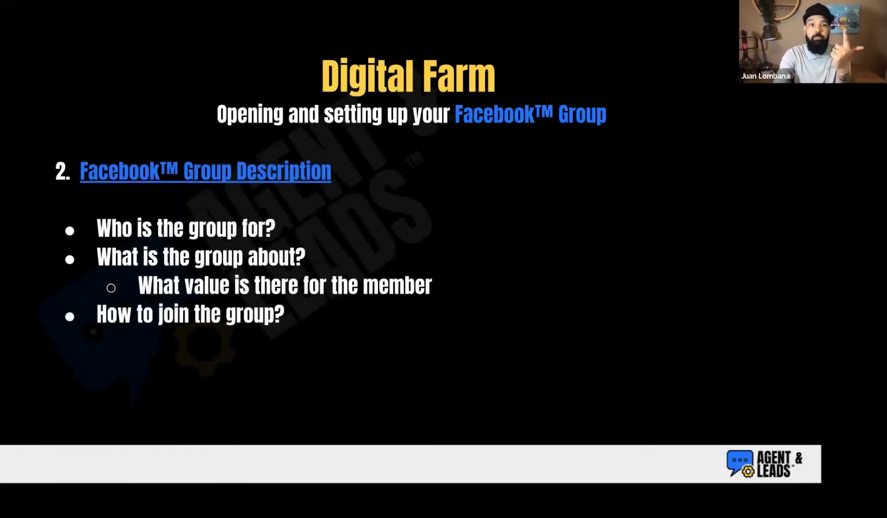
pyautogui.press('Right')
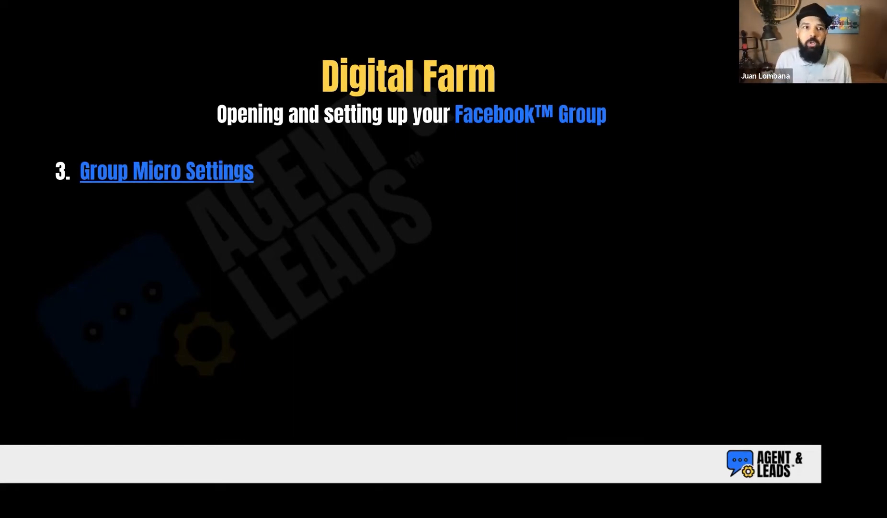
pyautogui.click(338, 249)
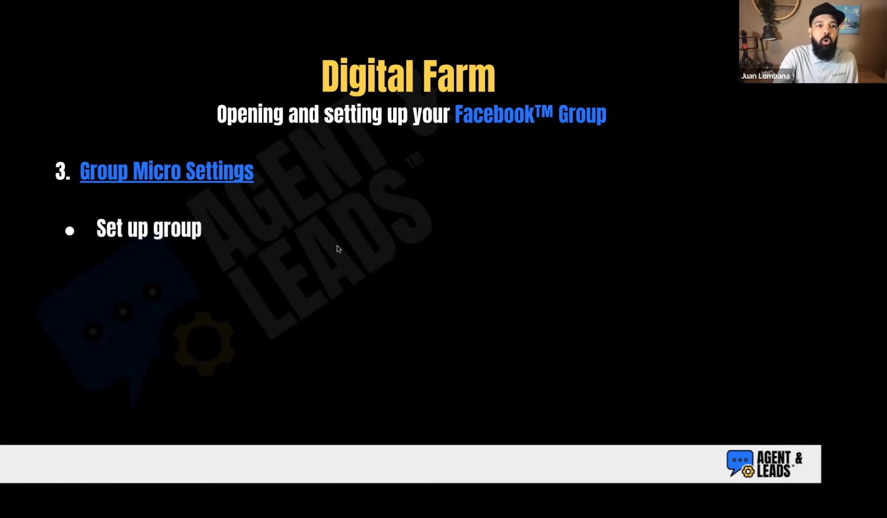
pyautogui.click(338, 248)
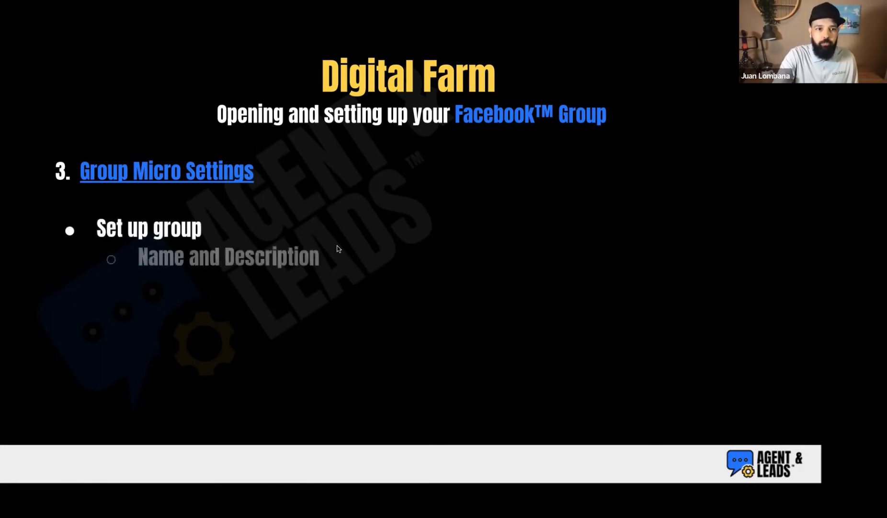
pyautogui.click(312, 283)
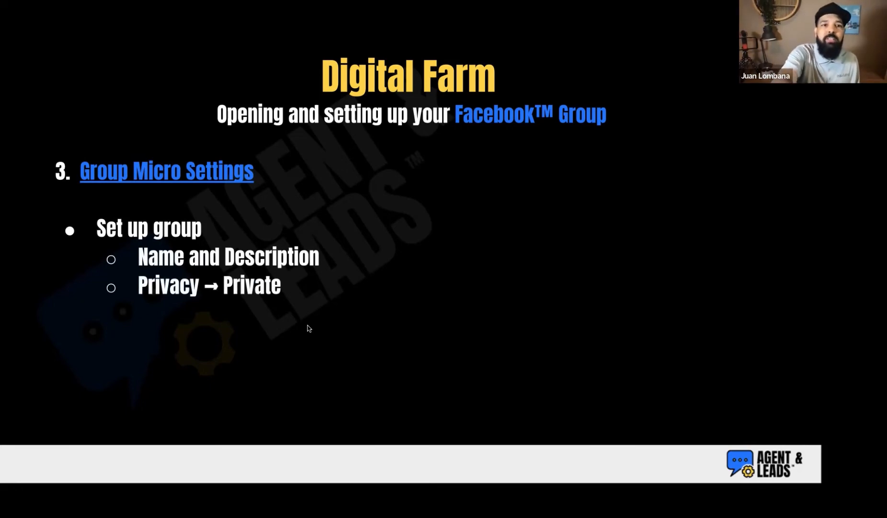
pyautogui.press('Escape')
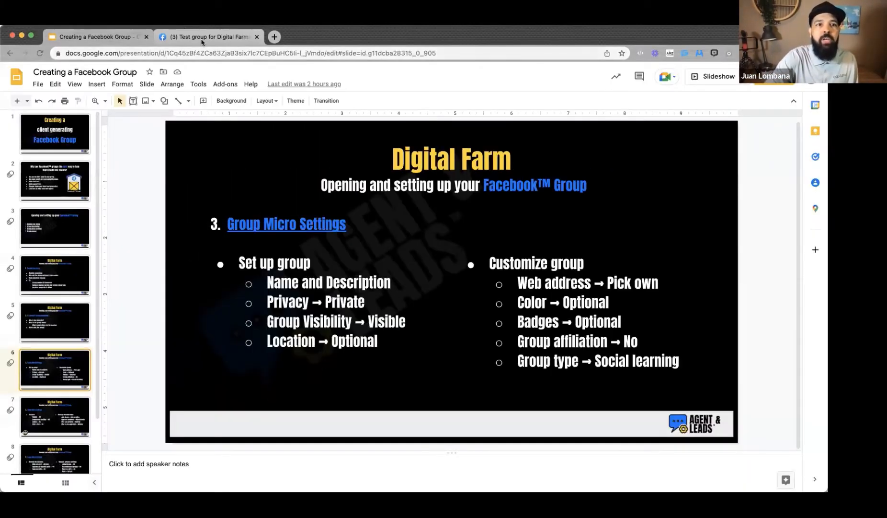
# Return to the Facebook group, open its Group settings and look through the available sections.
pyautogui.click(203, 38)
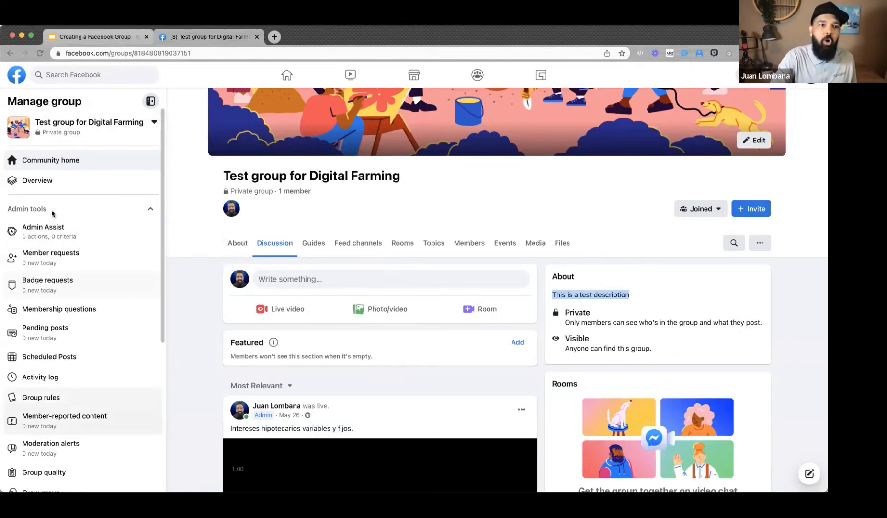
pyautogui.scroll(-3, 67, 318)
pyautogui.scroll(3, 67, 318)
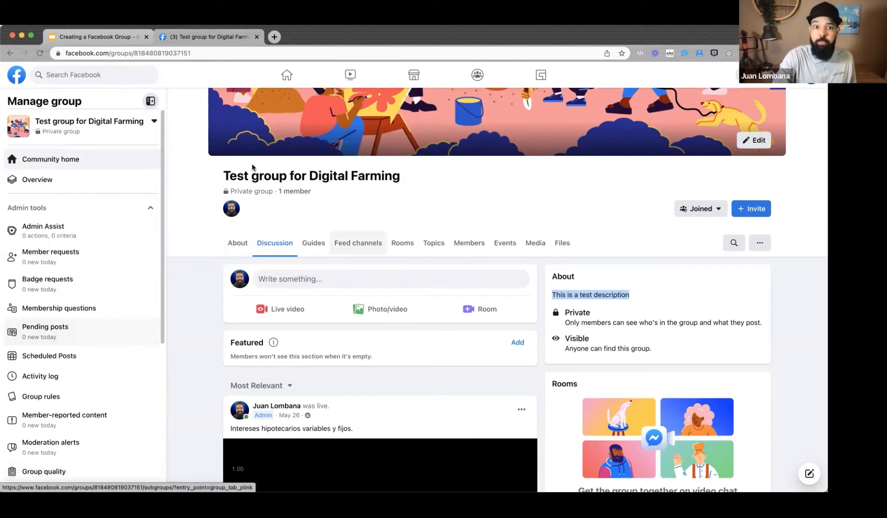
pyautogui.scroll(-4, 80, 301)
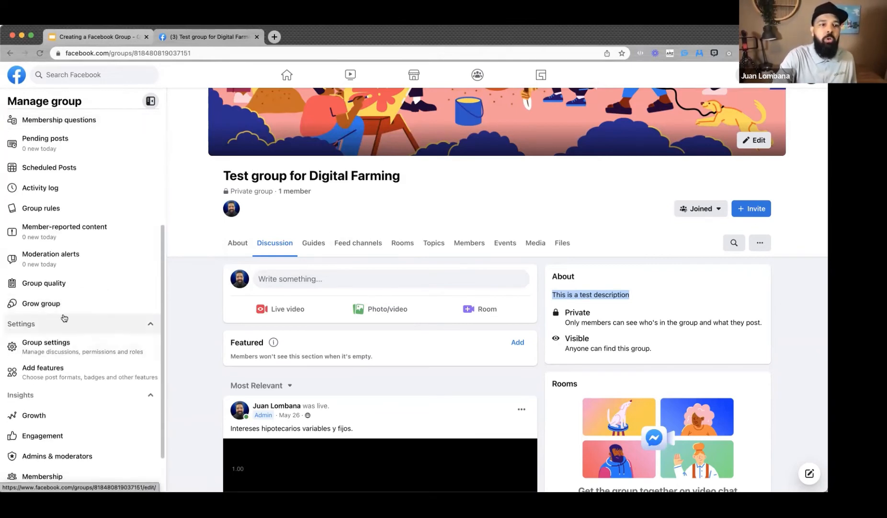
pyautogui.click(52, 350)
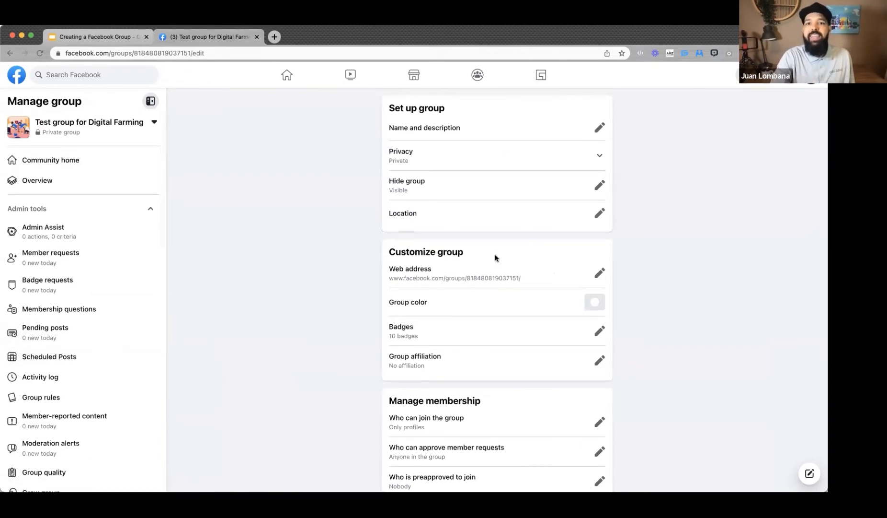
pyautogui.scroll(-15, 488, 329)
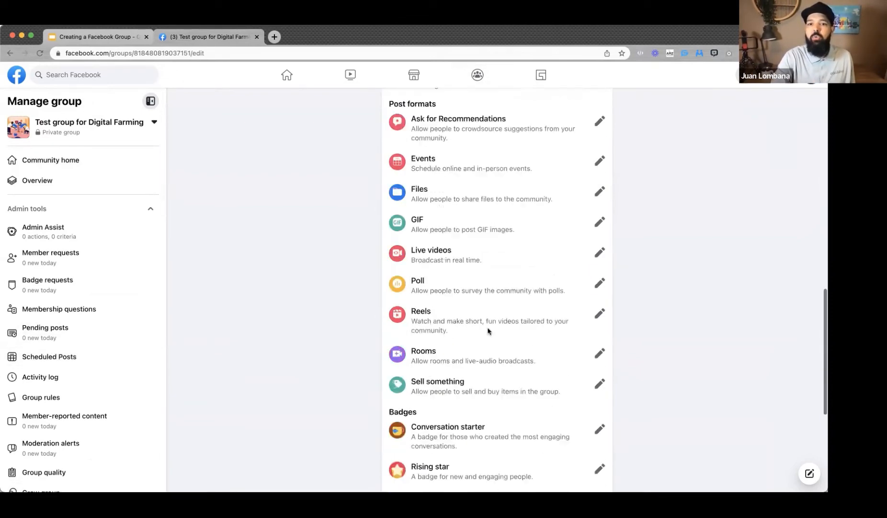
pyautogui.scroll(15, 488, 331)
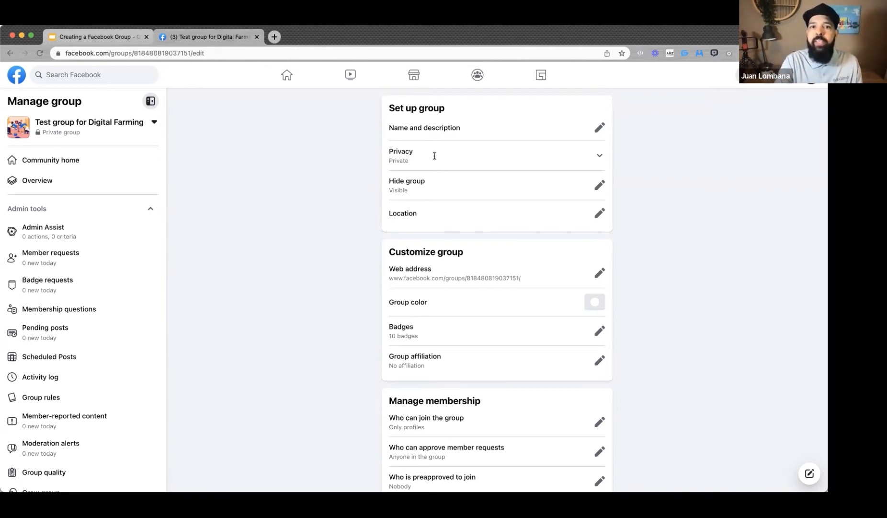
# Review the group's Privacy explanation and the Visible and Hidden choices under Hide group, without changing either setting.
pyautogui.click(599, 155)
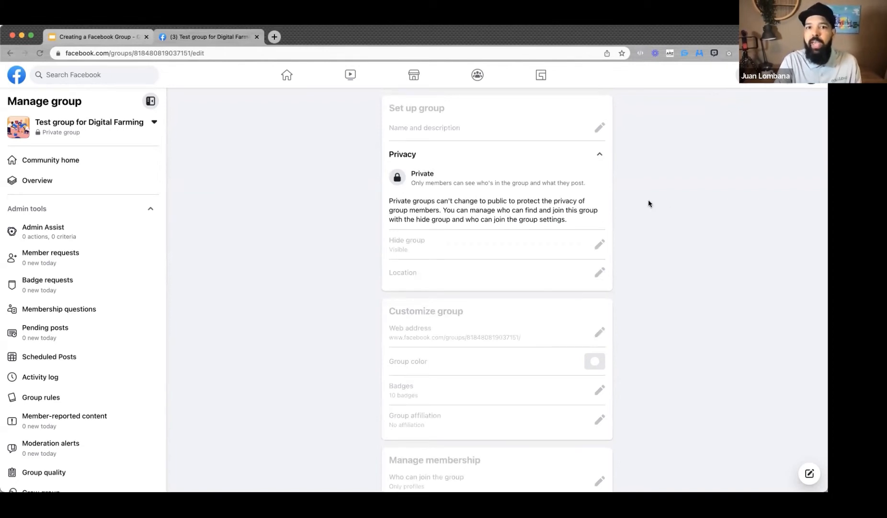
pyautogui.click(599, 153)
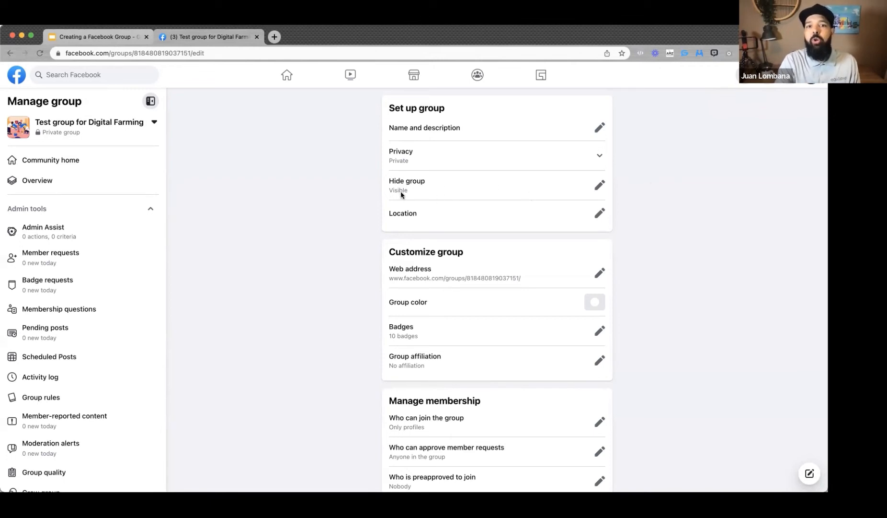
pyautogui.click(599, 185)
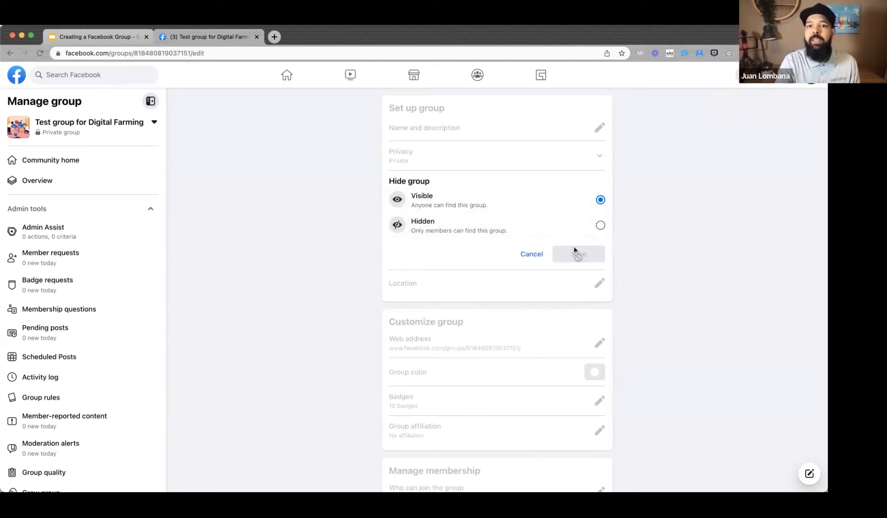
pyautogui.click(532, 253)
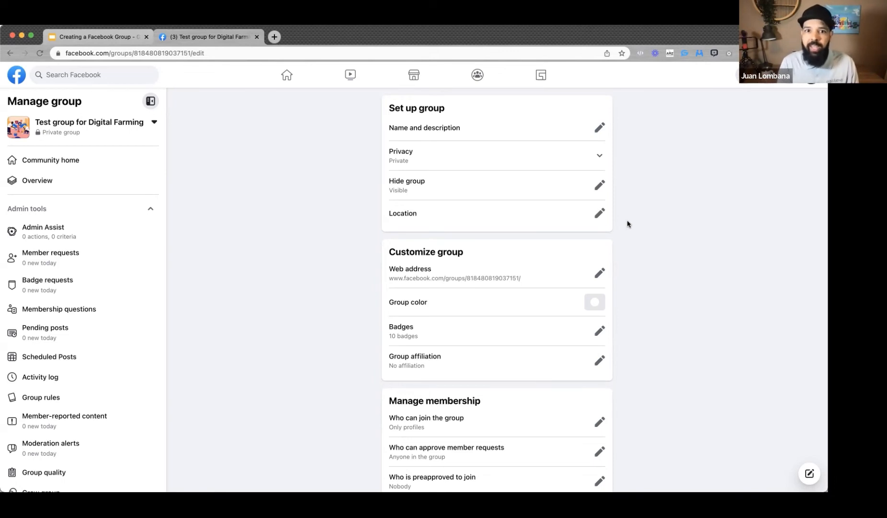
pyautogui.click(599, 185)
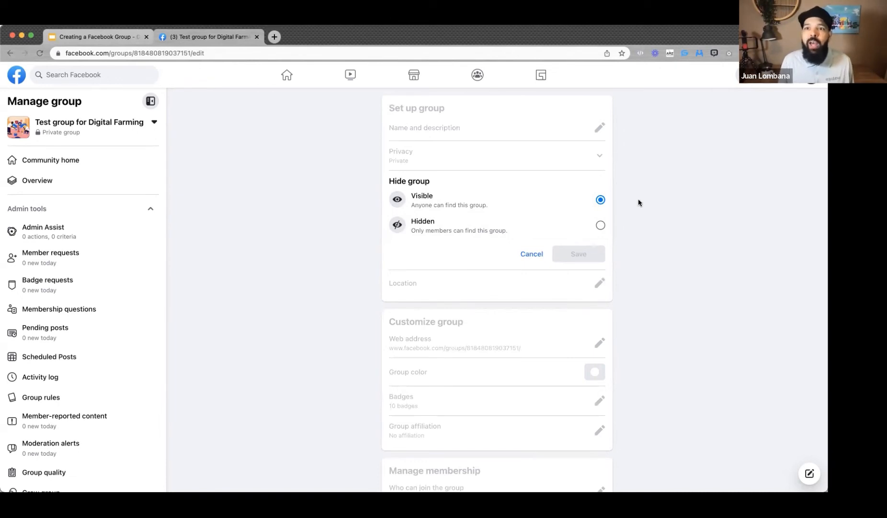
pyautogui.click(536, 255)
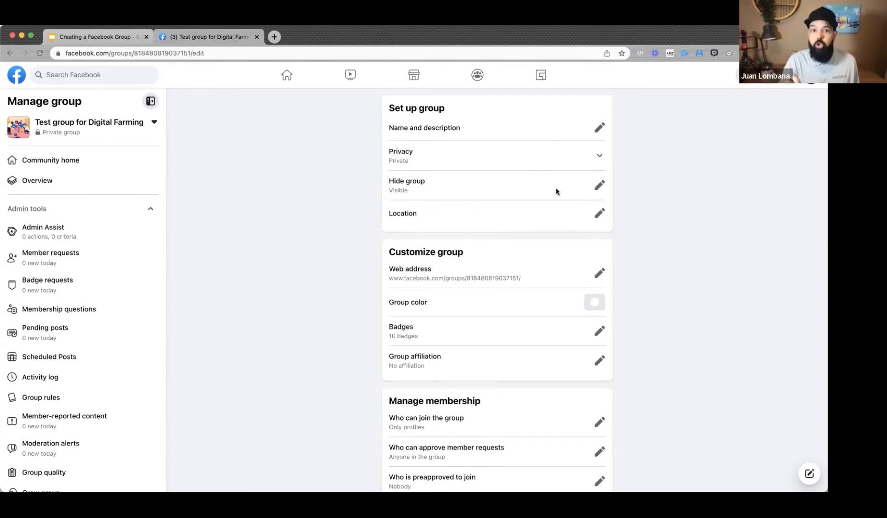
# Try a search for "cana" in the group's Location setting, clear it and cancel the edit.
pyautogui.click(599, 213)
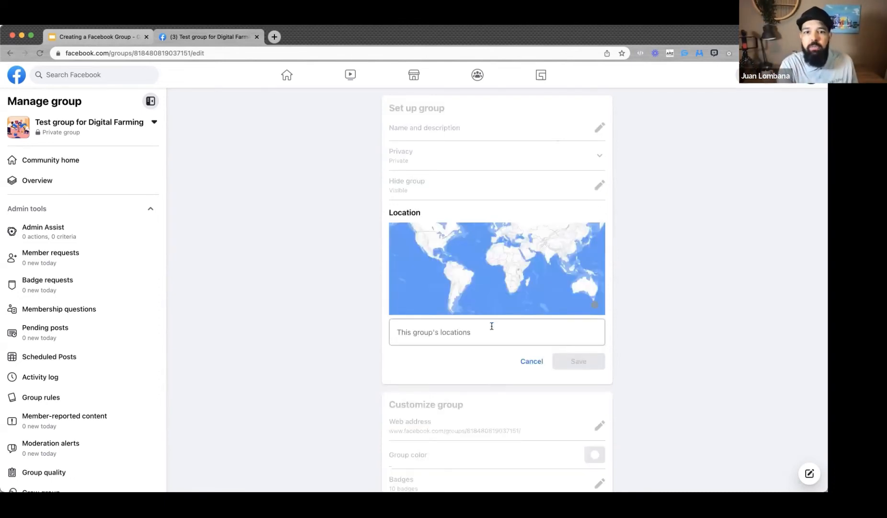
pyautogui.click(462, 332)
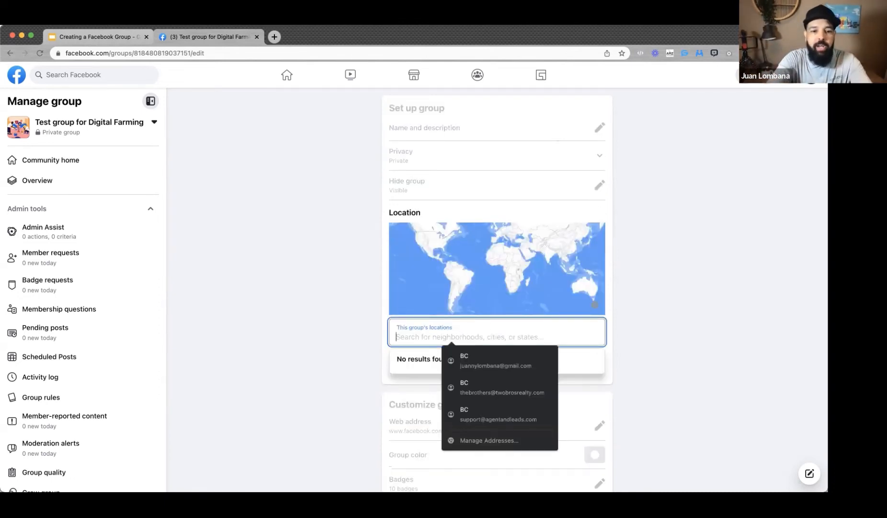
pyautogui.write('cana')
pyautogui.press('BackSpace')
pyautogui.press('BackSpace')
pyautogui.press('BackSpace')
pyautogui.press('BackSpace')
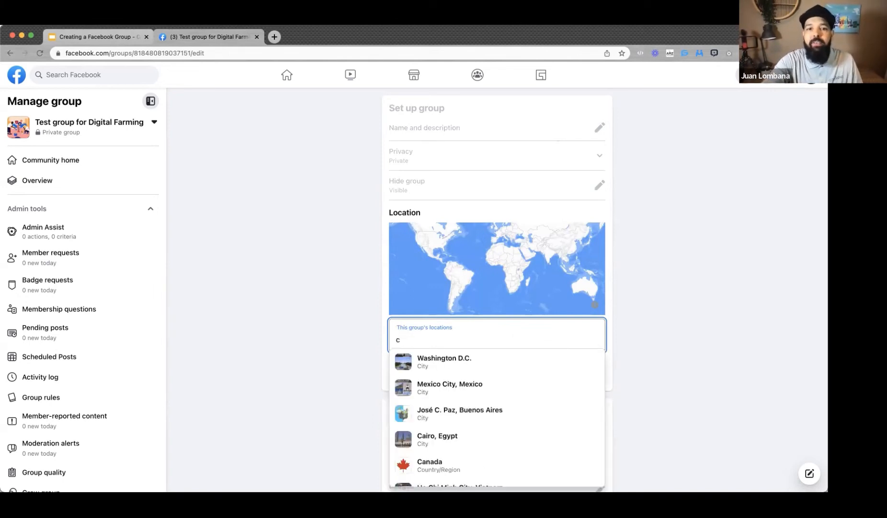
pyautogui.click(622, 328)
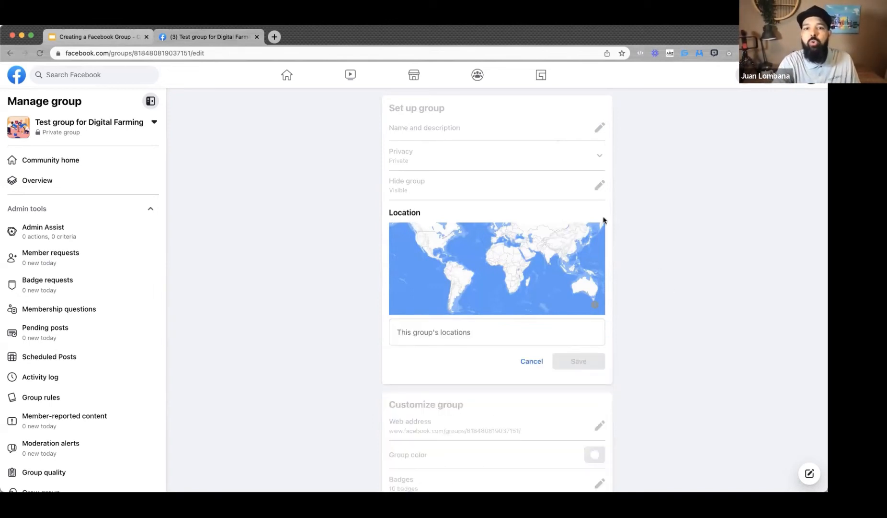
pyautogui.click(530, 361)
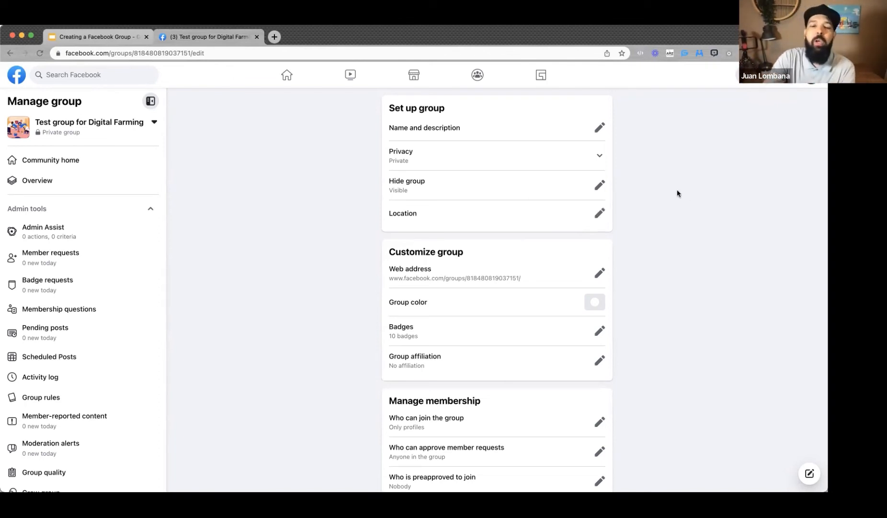
# Examine the group's default web address by highlighting the numeric ID and ending of the page URL.
pyautogui.scroll(-3, 449, 286)
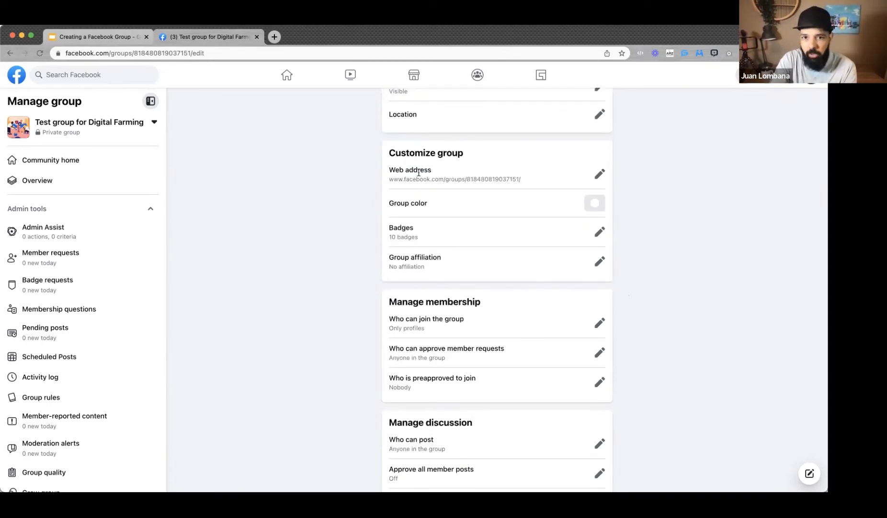
pyautogui.click(211, 53)
pyautogui.press('Right')
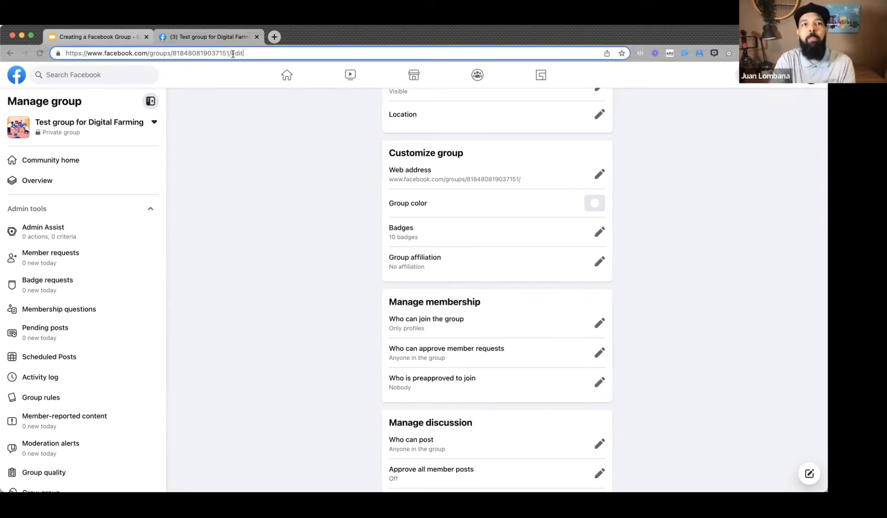
pyautogui.moveTo(254, 53); pyautogui.dragTo(171, 53)
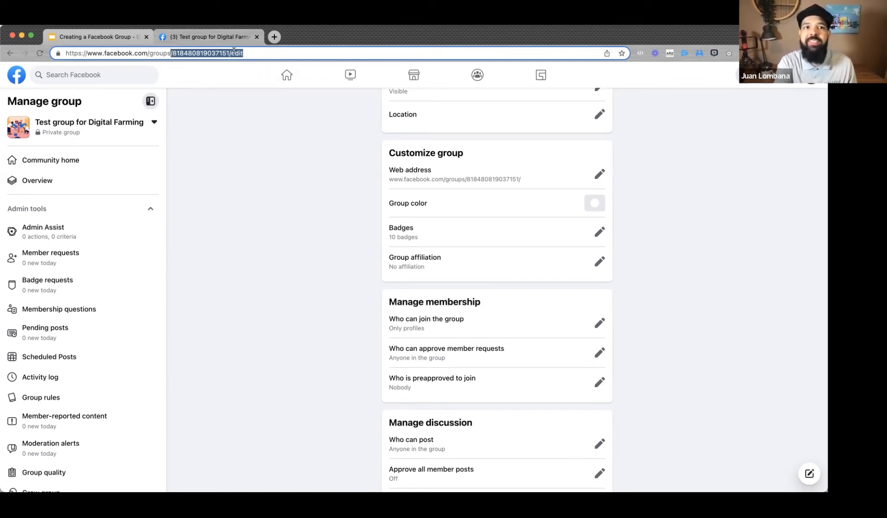
# Set the group's custom web address to "bussinesvancouver", save it and highlight the new ending in the page URL.
pyautogui.click(600, 175)
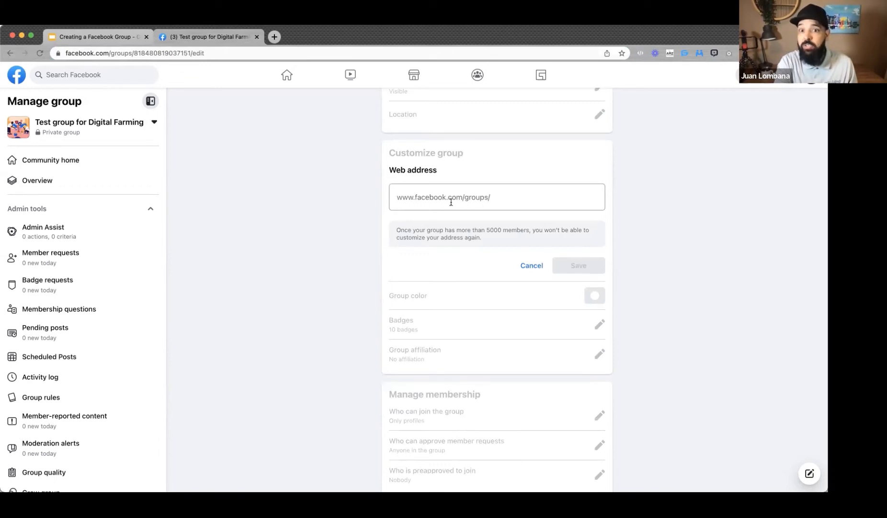
pyautogui.click(500, 198)
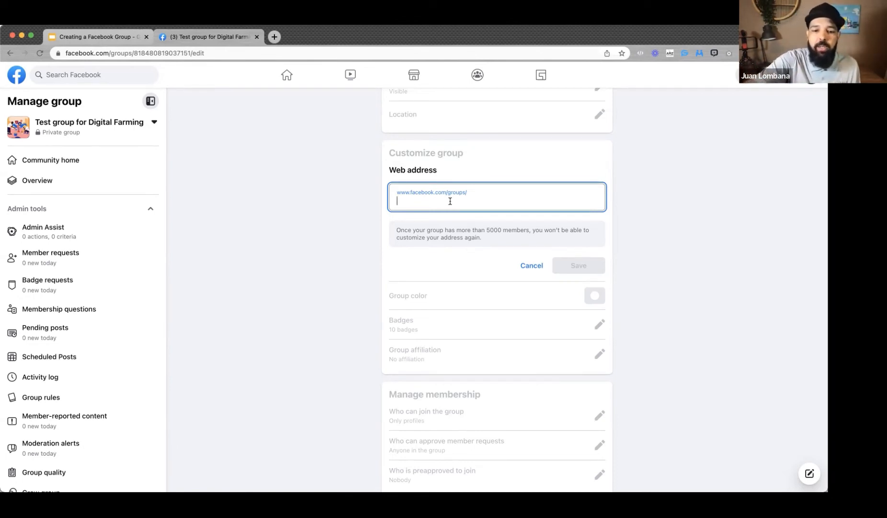
pyautogui.write('buss')
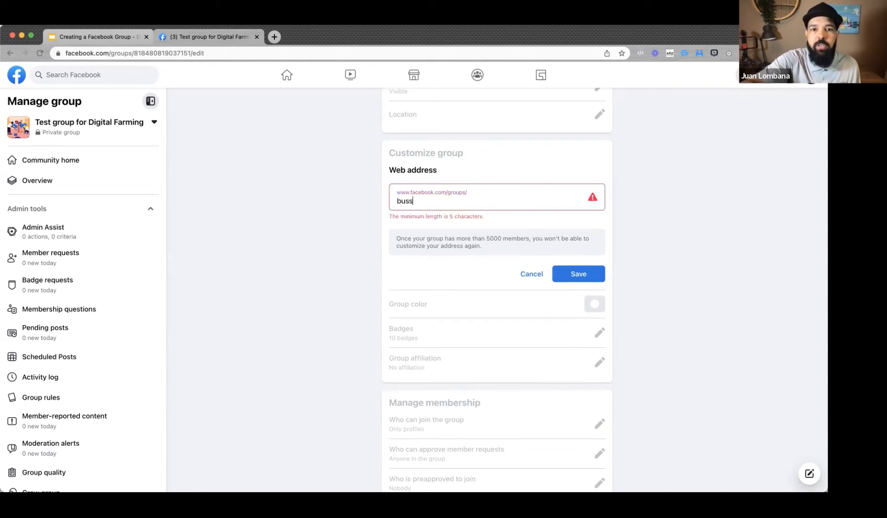
pyautogui.write('in')
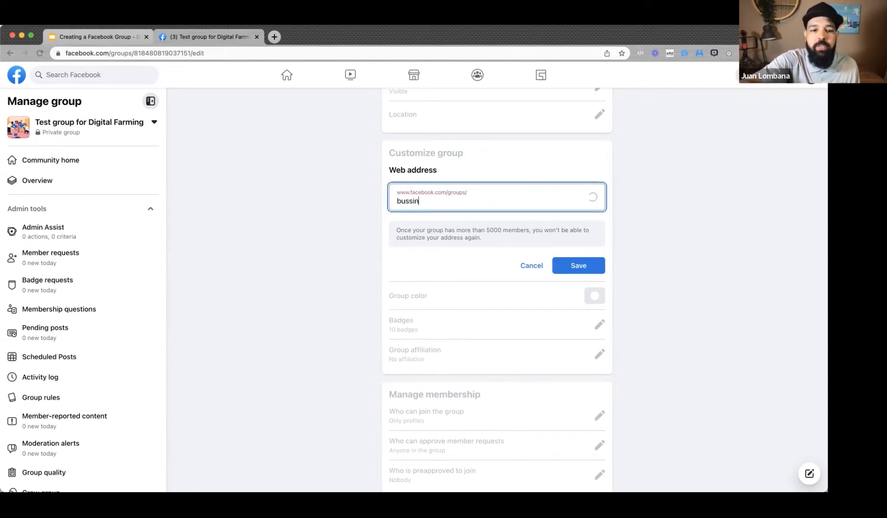
pyautogui.write('esvan')
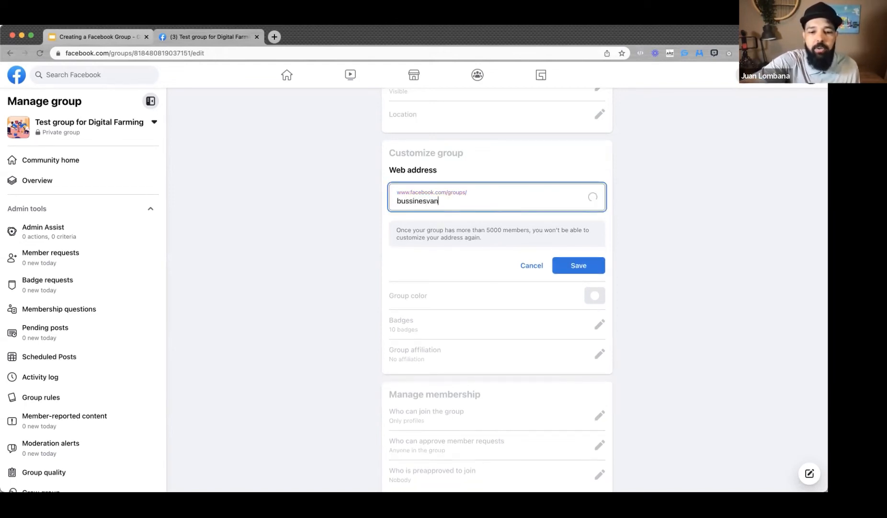
pyautogui.write('couver')
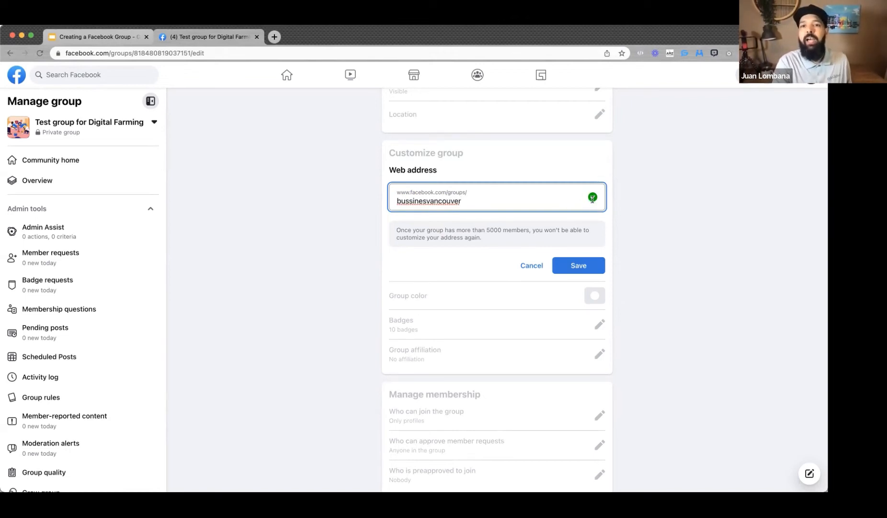
pyautogui.click(584, 269)
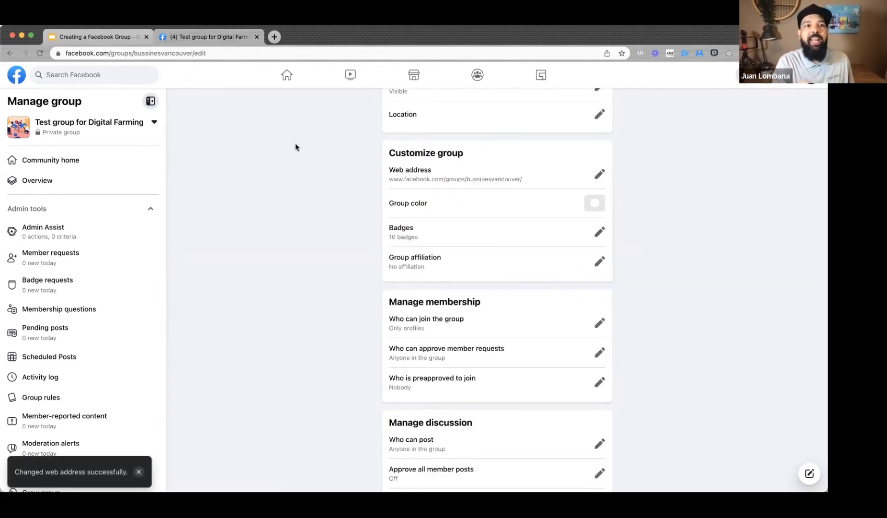
pyautogui.moveTo(207, 53); pyautogui.dragTo(141, 53)
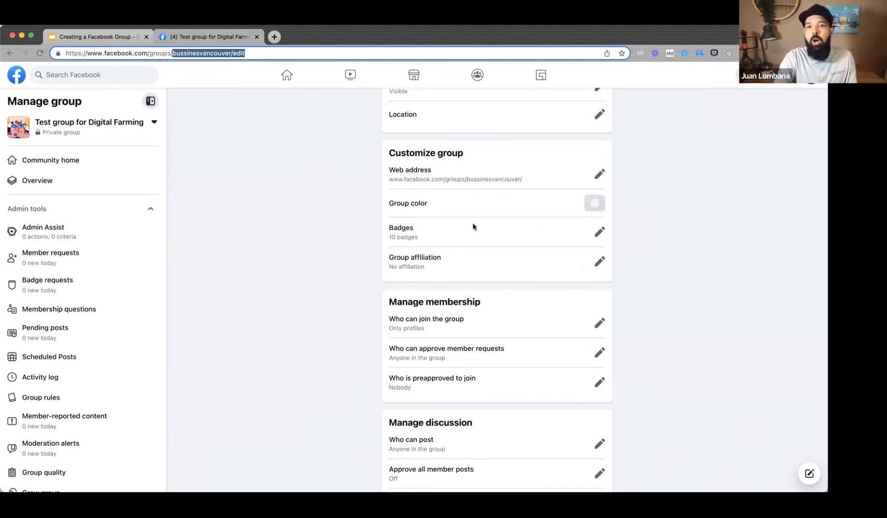
# Review the Group color palette and the Who can join the group options, cancelling both without saving.
pyautogui.click(594, 205)
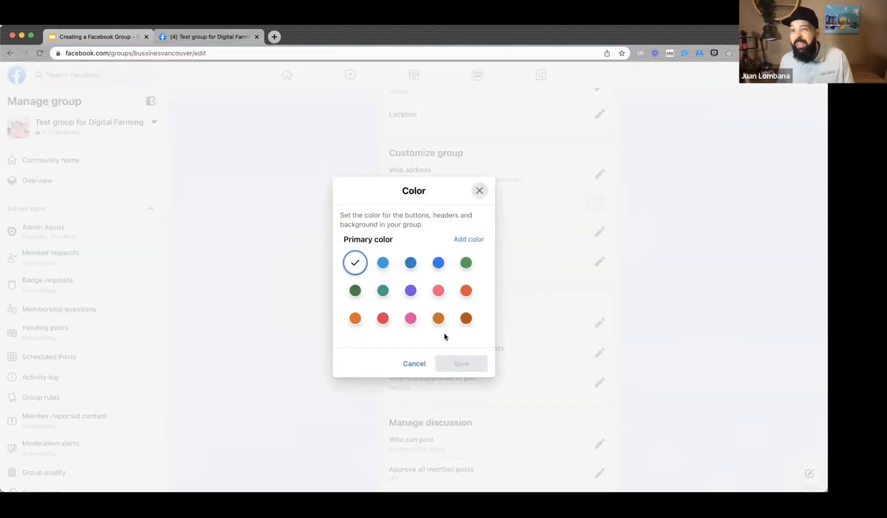
pyautogui.click(415, 363)
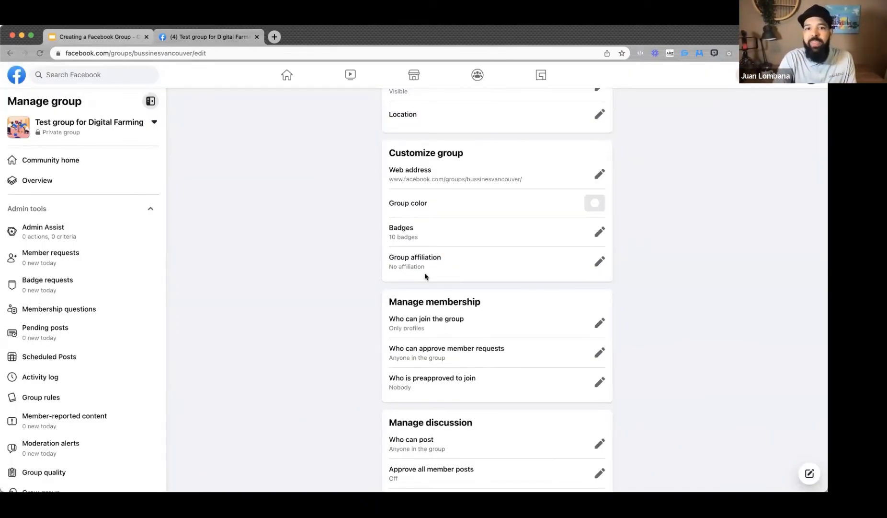
pyautogui.scroll(-2, 572, 296)
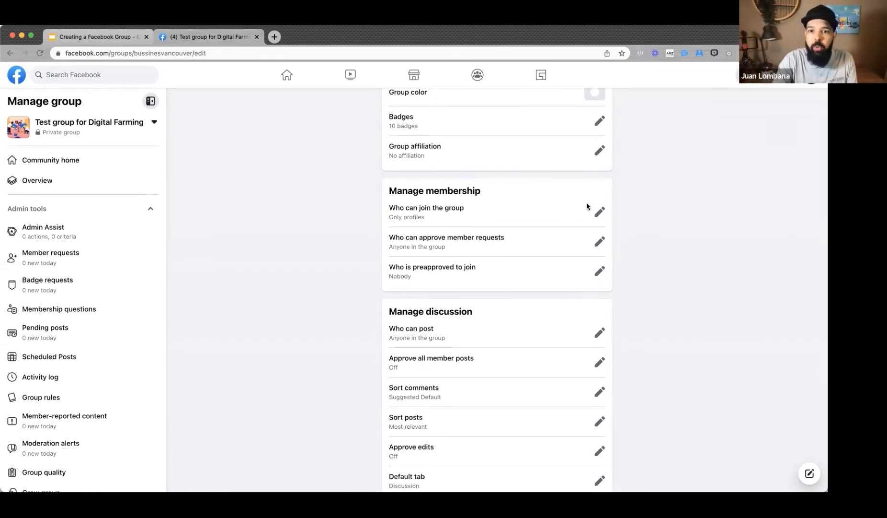
pyautogui.click(599, 213)
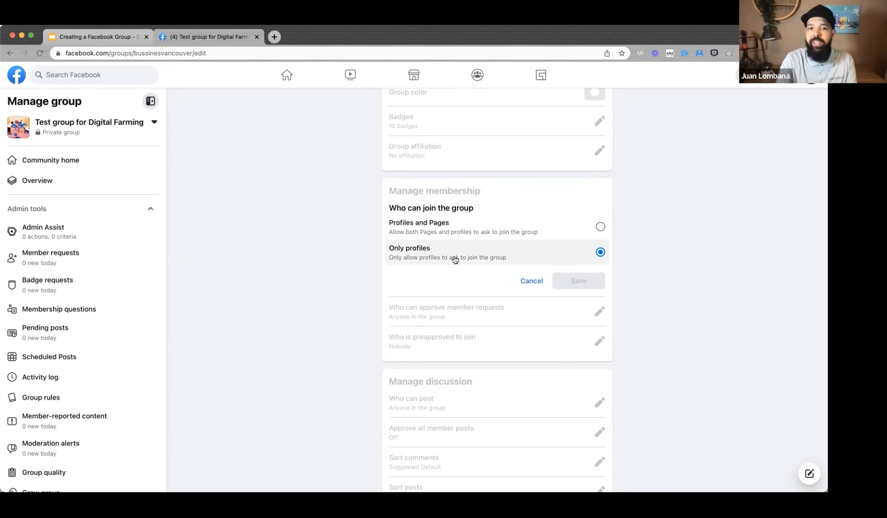
pyautogui.click(531, 281)
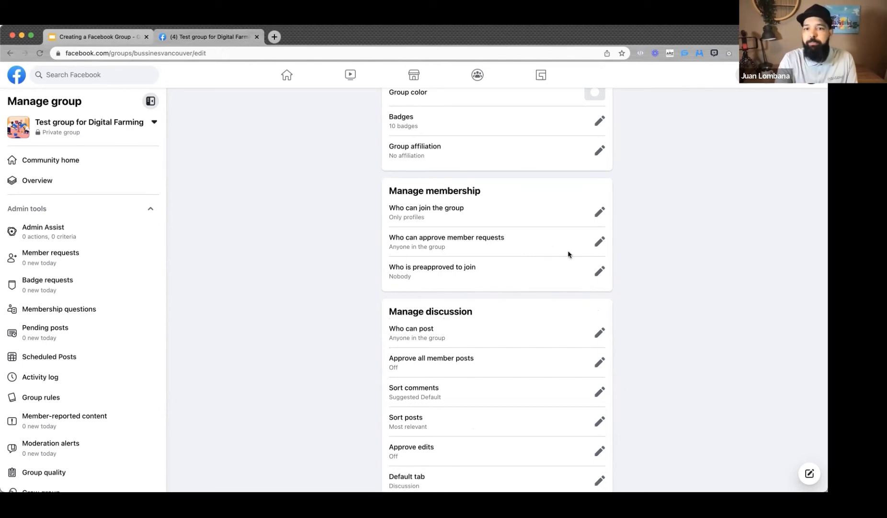
# Restrict who can approve member requests to Only admins and moderators and save the setting.
pyautogui.click(600, 241)
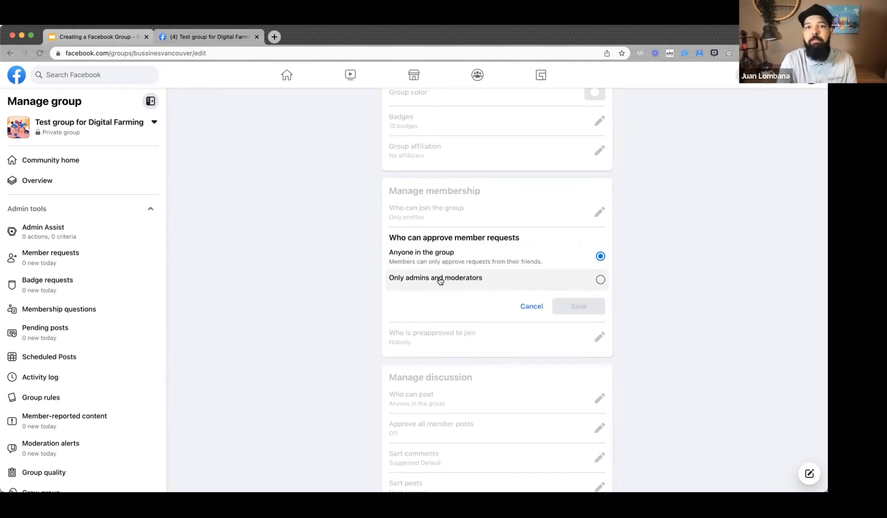
pyautogui.click(600, 281)
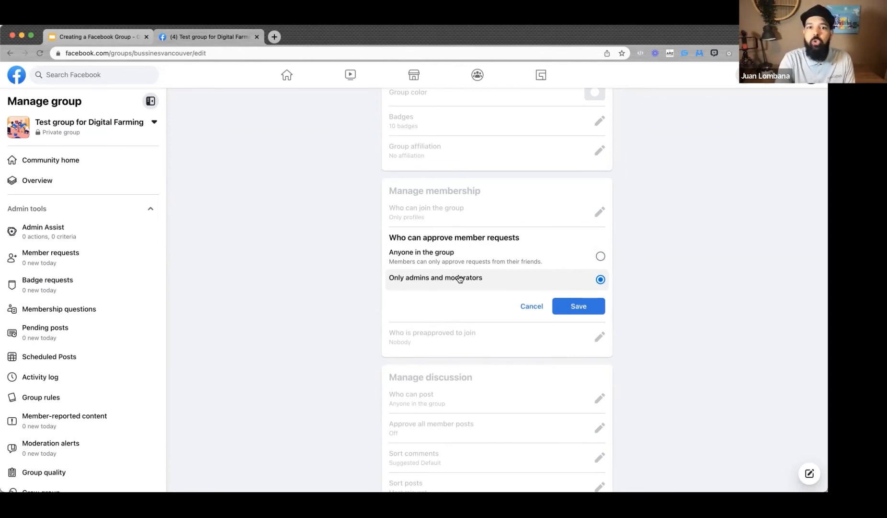
pyautogui.click(589, 308)
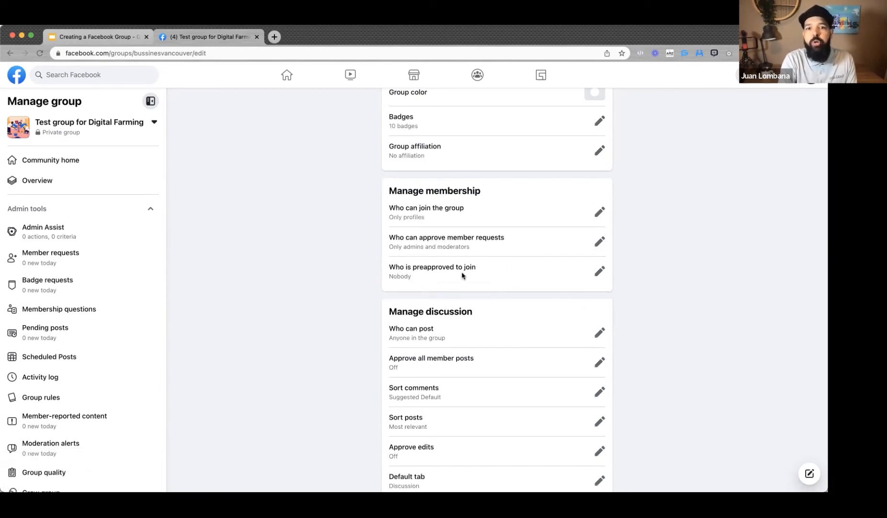
# Review the membership preapproval methods and the Approve all member posts options, closing both without saving.
pyautogui.click(600, 272)
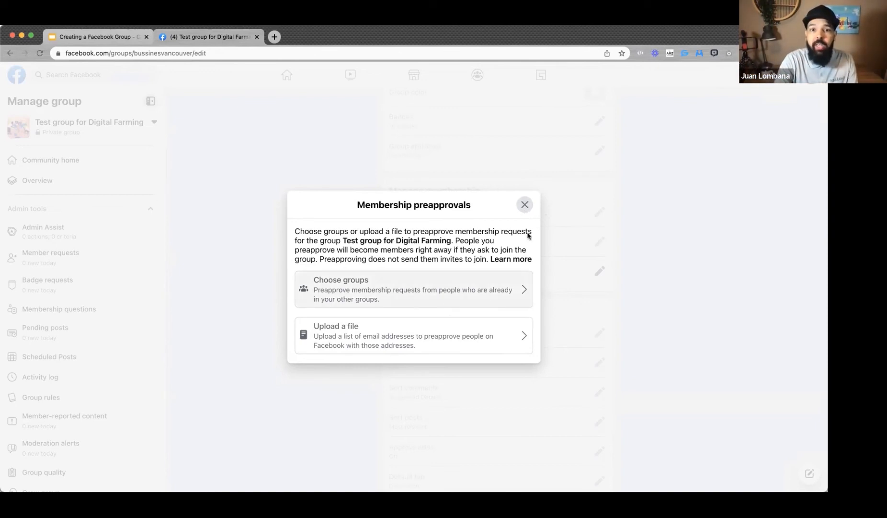
pyautogui.click(525, 205)
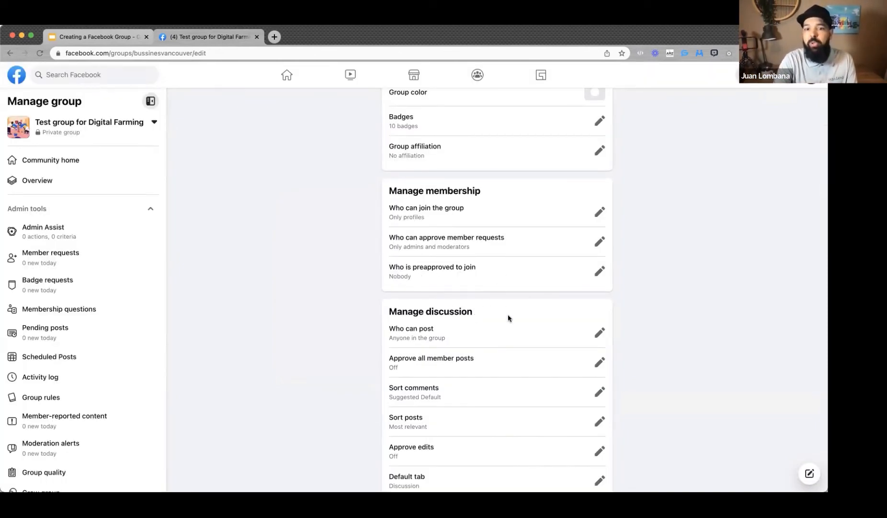
pyautogui.scroll(-3, 502, 327)
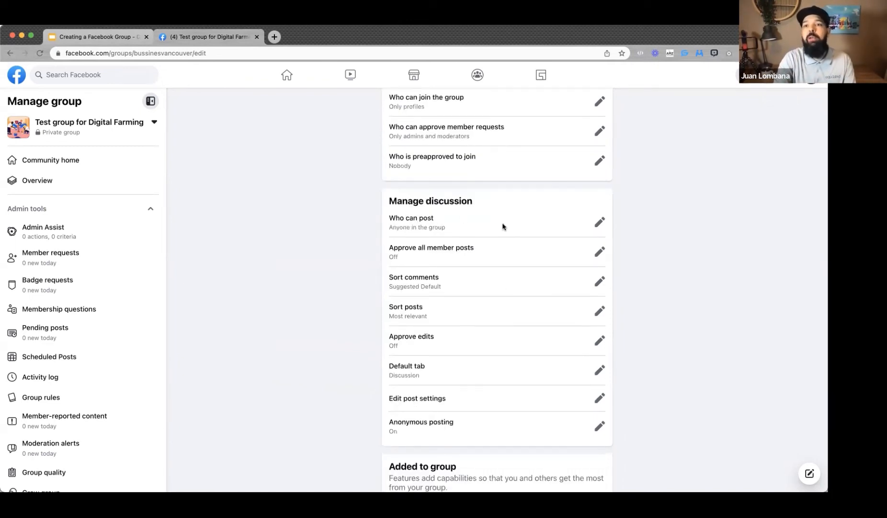
pyautogui.scroll(-2, 497, 309)
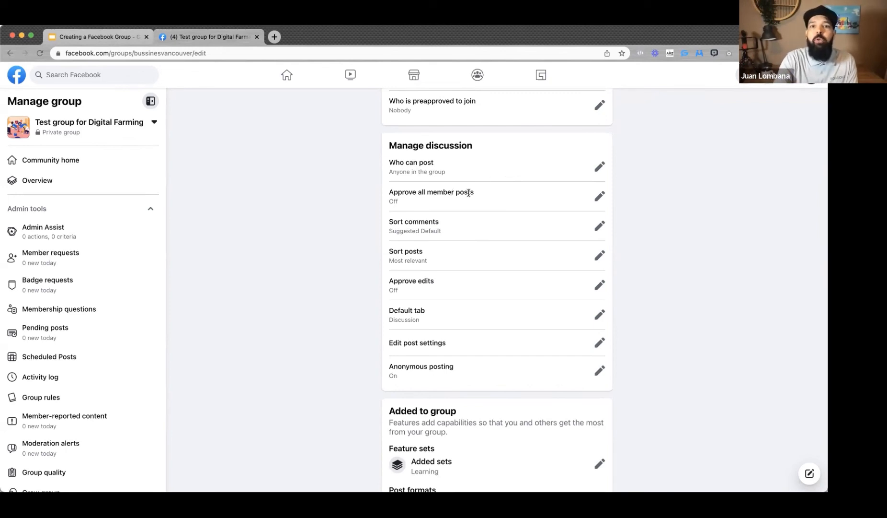
pyautogui.click(600, 196)
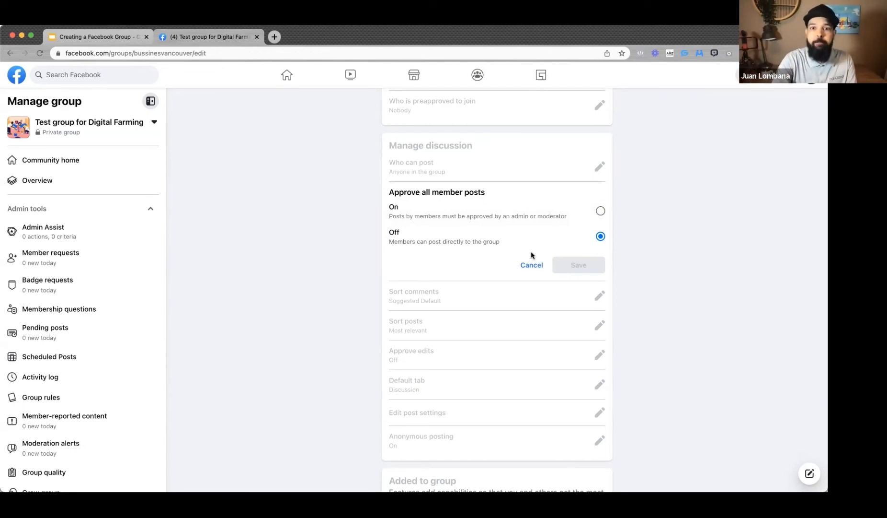
pyautogui.click(534, 265)
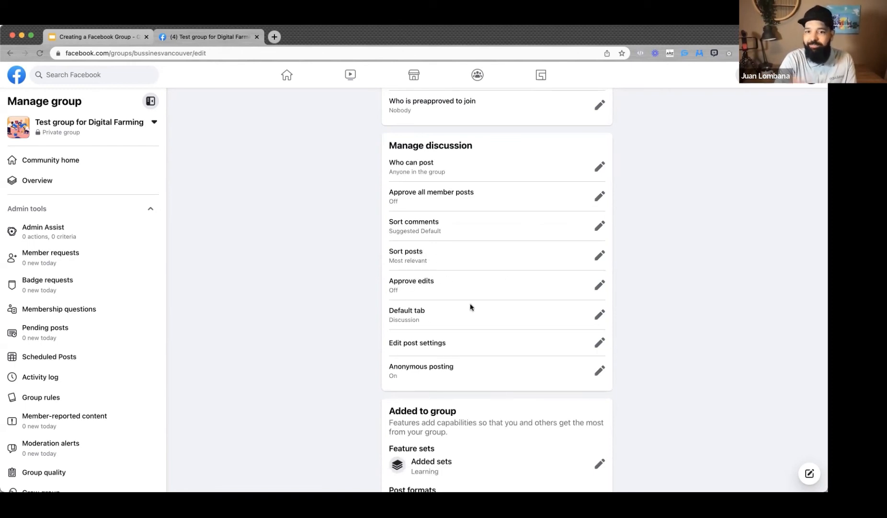
# Turn off anonymous posting in the Manage discussion settings and save.
pyautogui.scroll(-2, 478, 317)
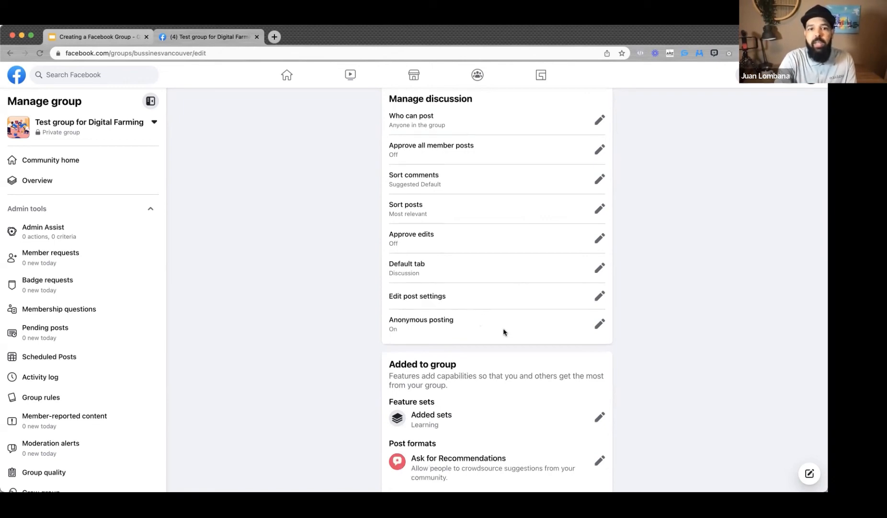
pyautogui.scroll(-2, 493, 334)
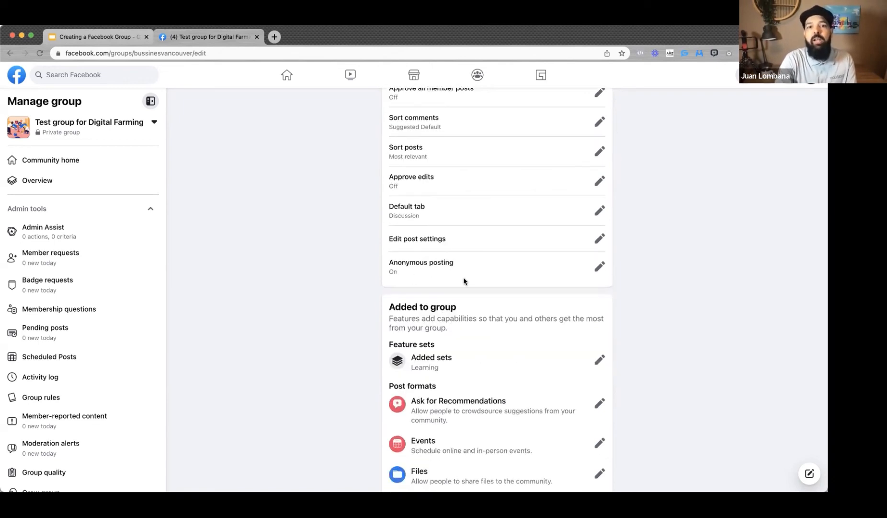
pyautogui.click(600, 266)
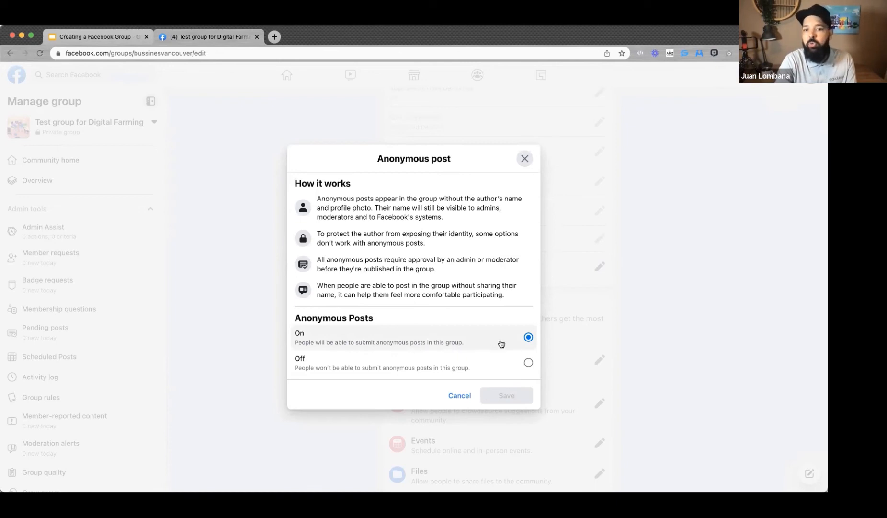
pyautogui.click(528, 363)
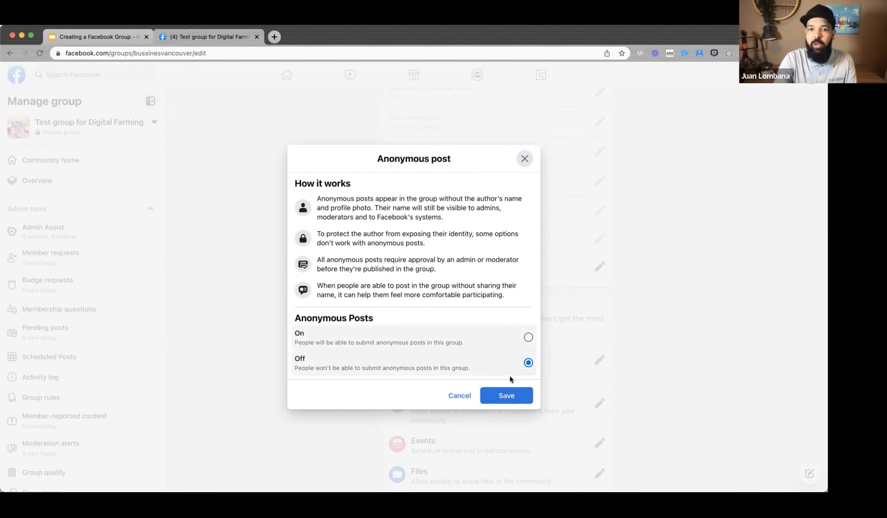
pyautogui.click(505, 394)
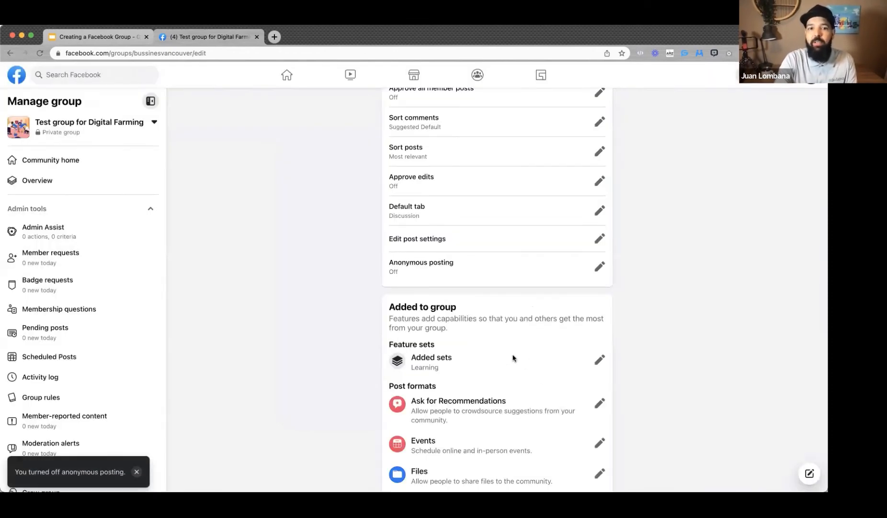
# Look through the group's added post formats, badges and other features, then return to the start of the settings.
pyautogui.scroll(-1, 513, 358)
pyautogui.scroll(-2, 512, 355)
pyautogui.scroll(-3, 484, 328)
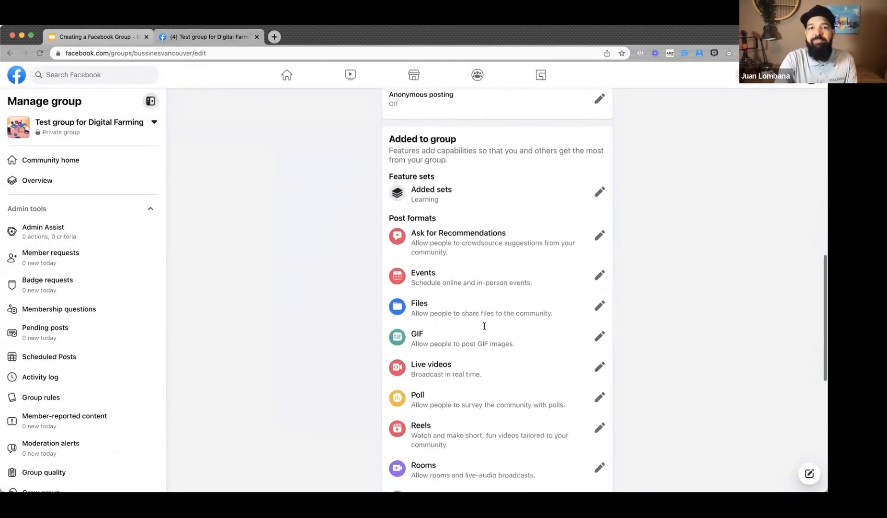
pyautogui.scroll(-6, 484, 328)
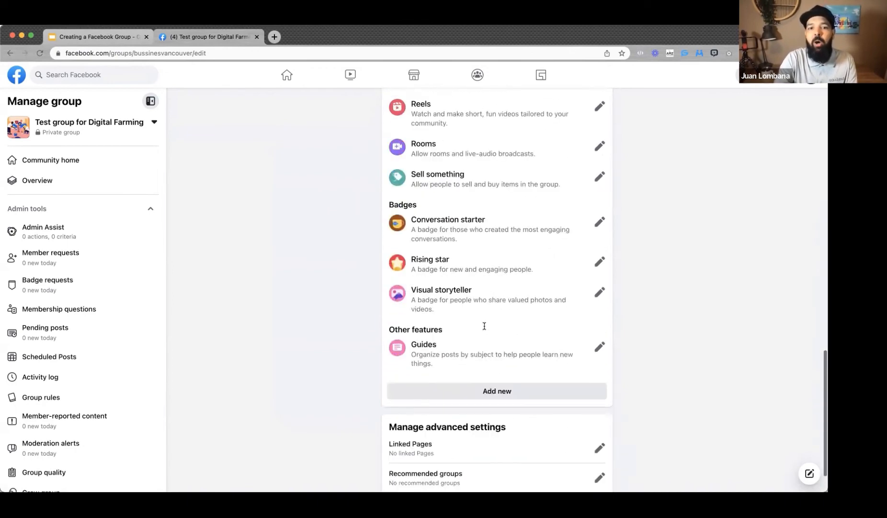
pyautogui.scroll(10, 484, 328)
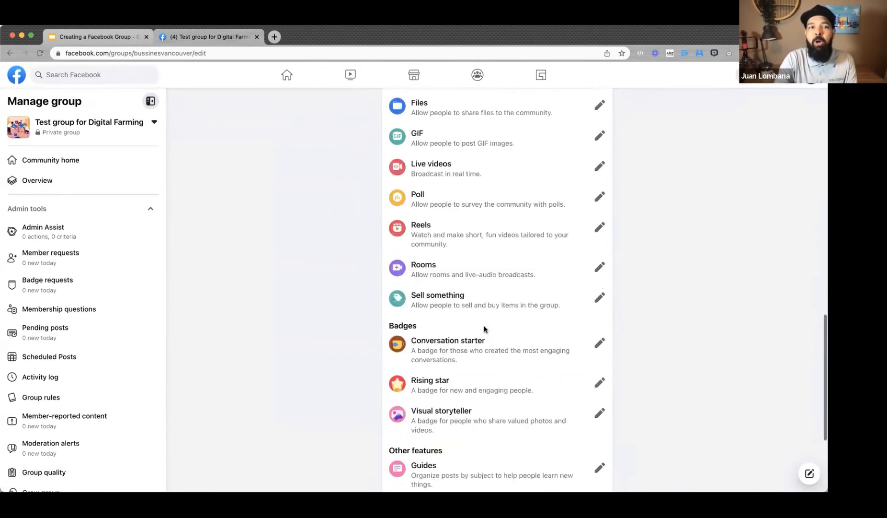
pyautogui.scroll(6, 484, 329)
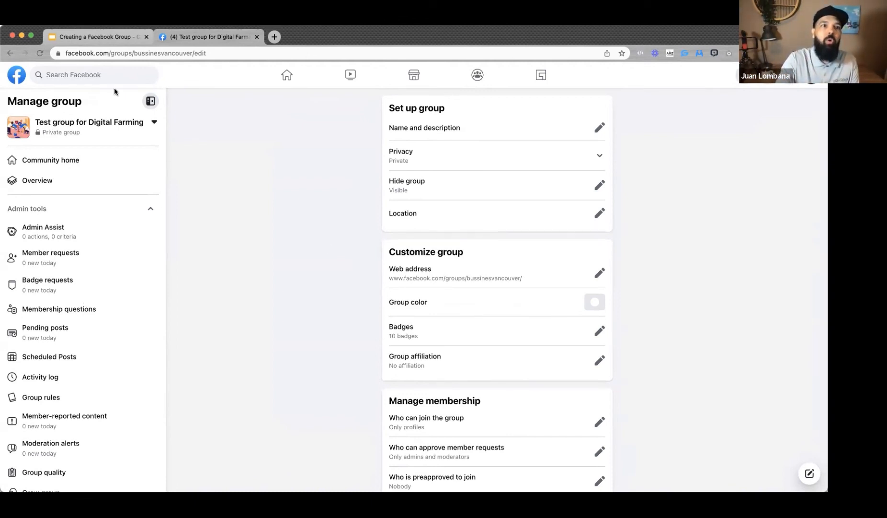
# Switch to the Creating a Facebook Group presentation in Google Slides, present slide 9 full screen and reveal its Group Banner heading.
pyautogui.click(110, 37)
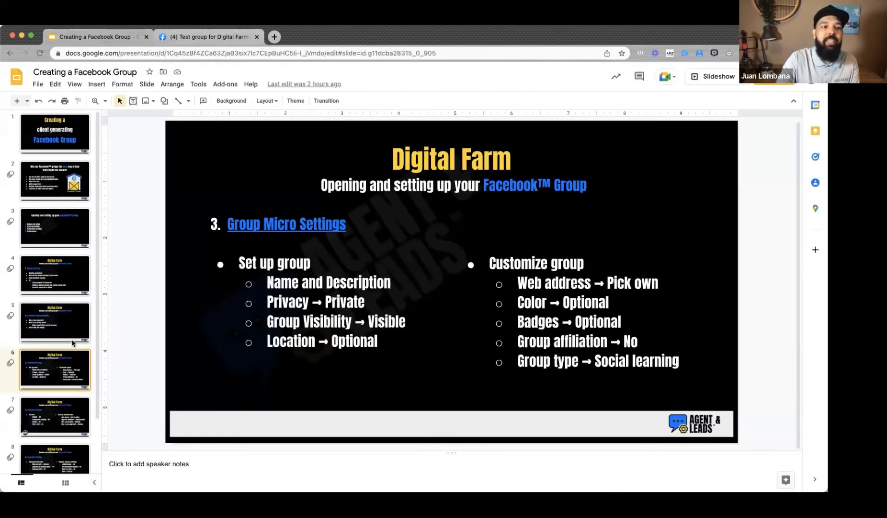
pyautogui.scroll(-3, 73, 343)
pyautogui.click(55, 449)
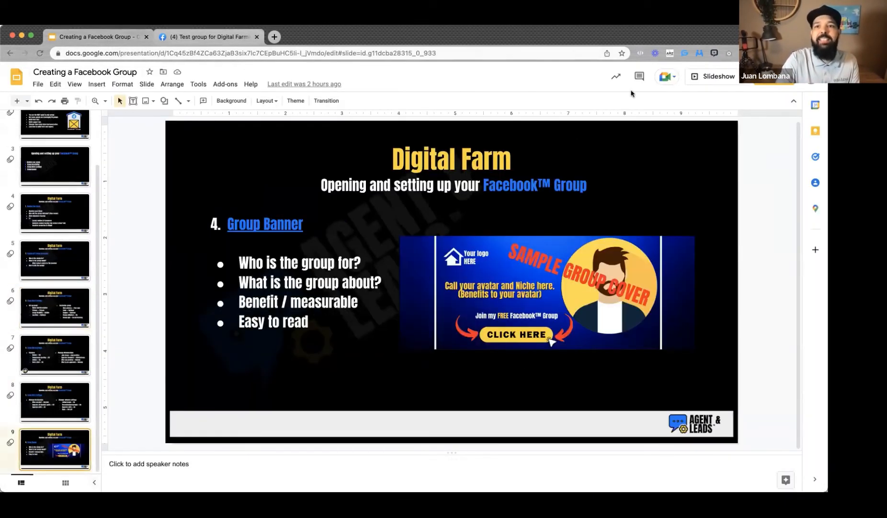
pyautogui.click(692, 77)
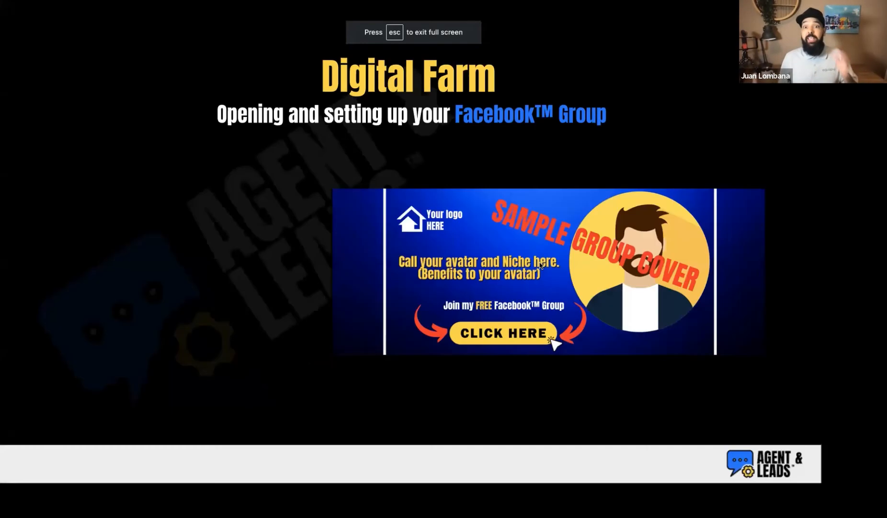
pyautogui.click(496, 274)
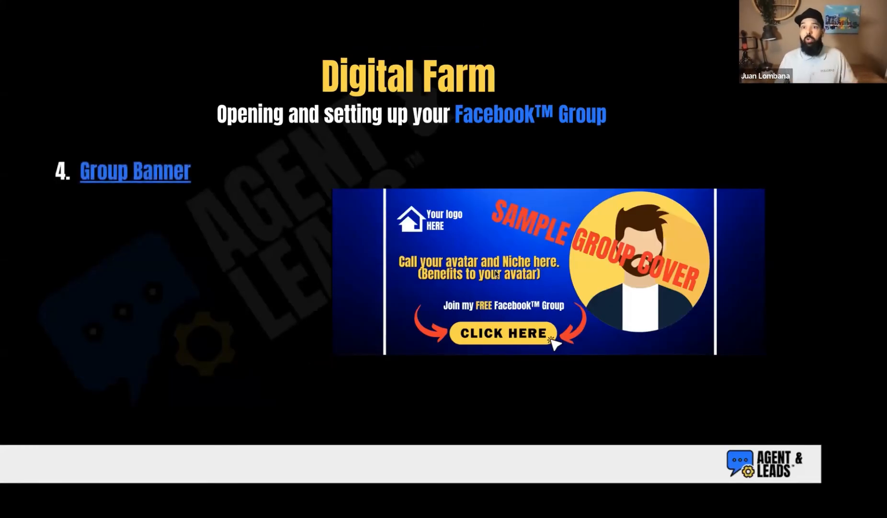